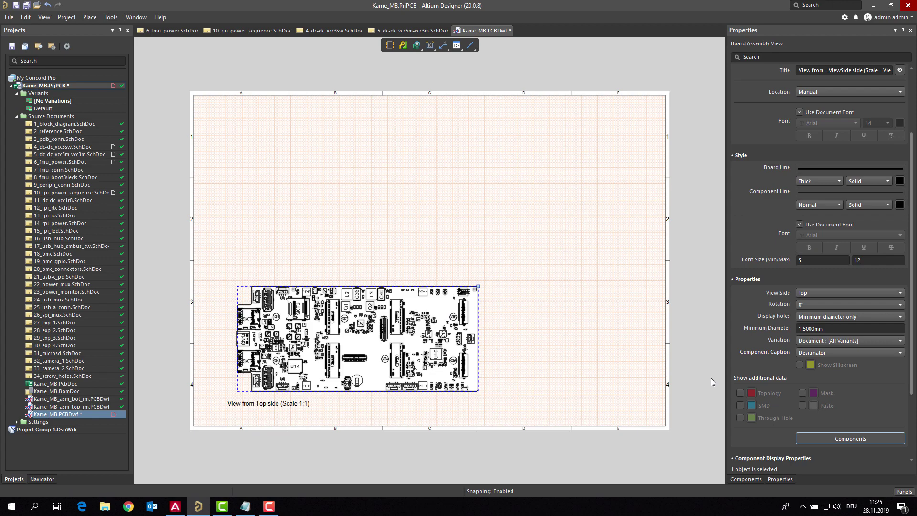
# Step: Group the view's components by class and hide All Components
pyautogui.click(844, 438)
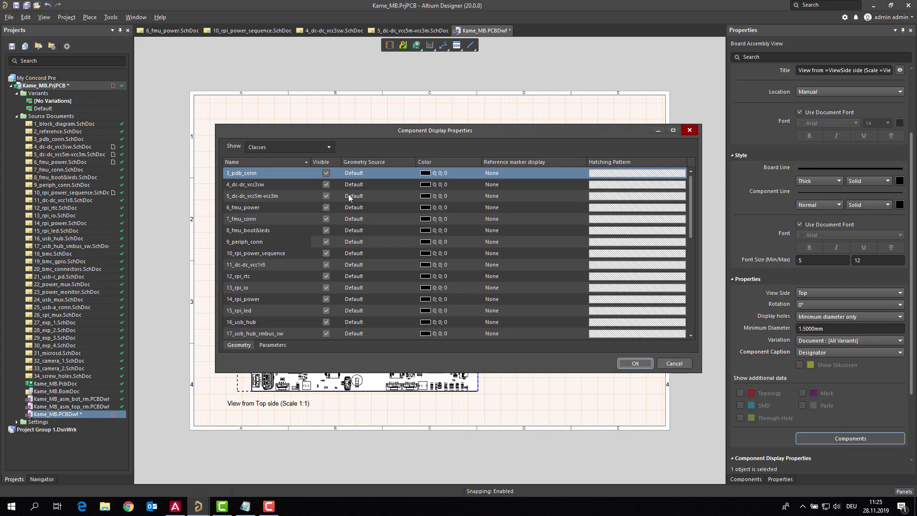
pyautogui.click(329, 148)
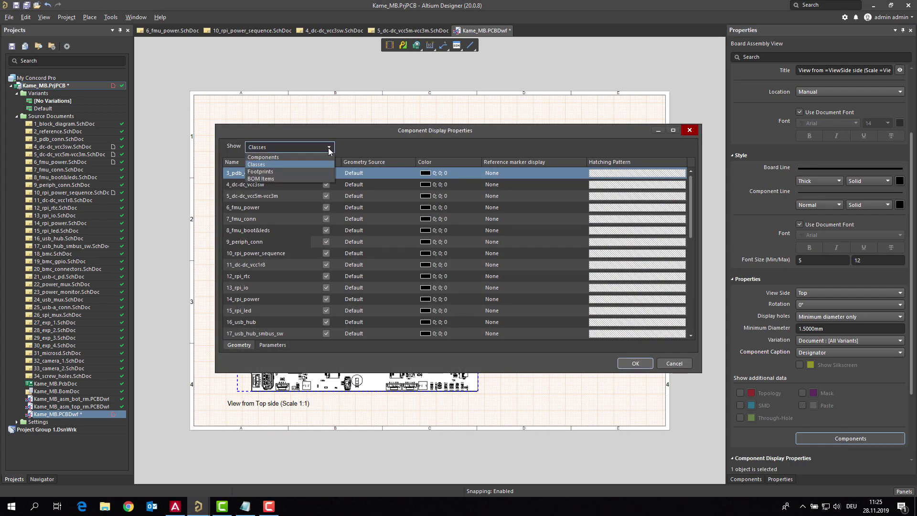
pyautogui.click(304, 164)
pyautogui.scroll(-7, 308, 249)
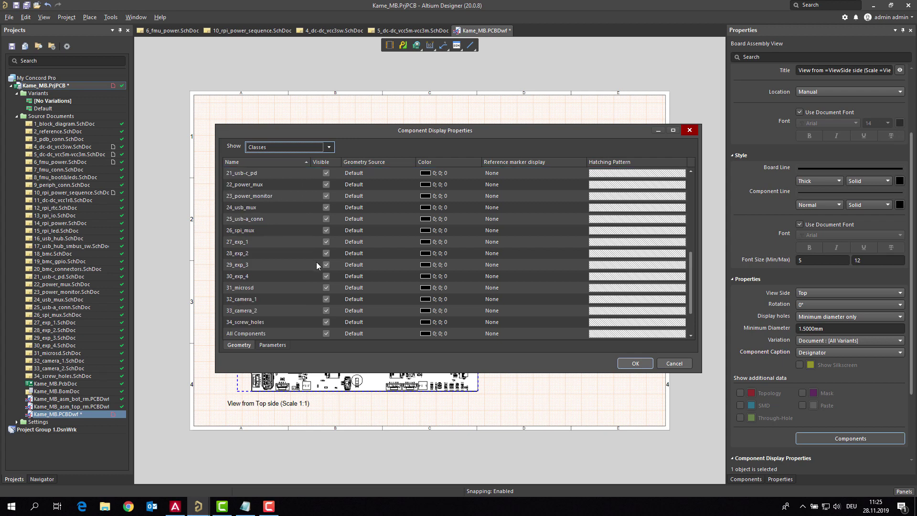
pyautogui.click(326, 299)
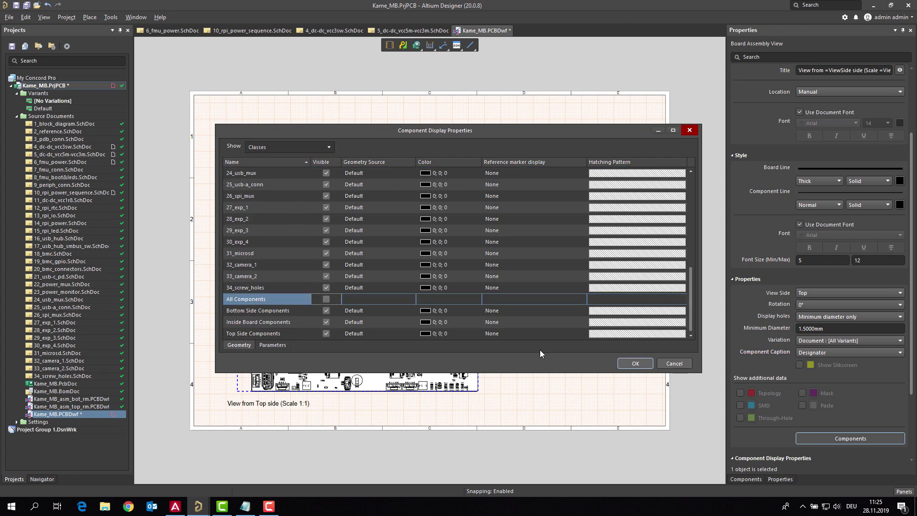
pyautogui.click(627, 364)
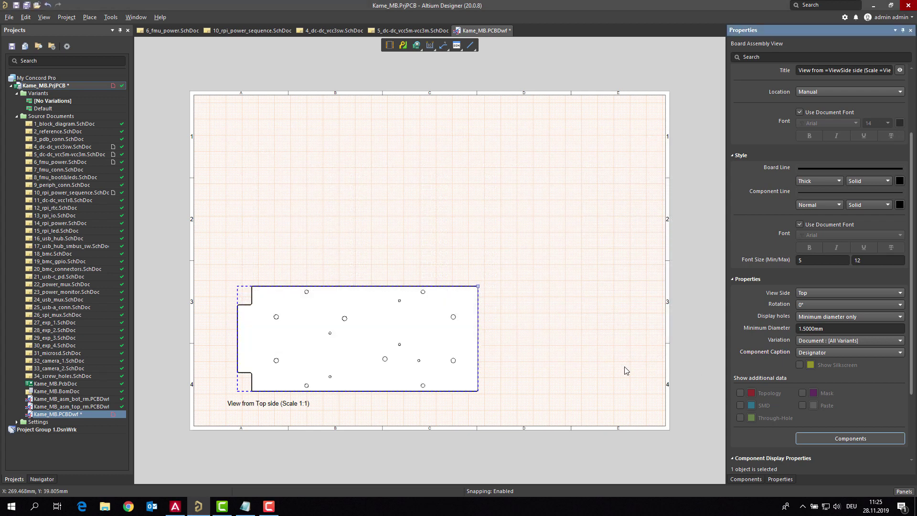
# Step: Make the 6_fmu_power, 5_dc-dc_vcc5m-vcc3m and 4_dc-dc_vcc3sw classes visible again
pyautogui.click(816, 437)
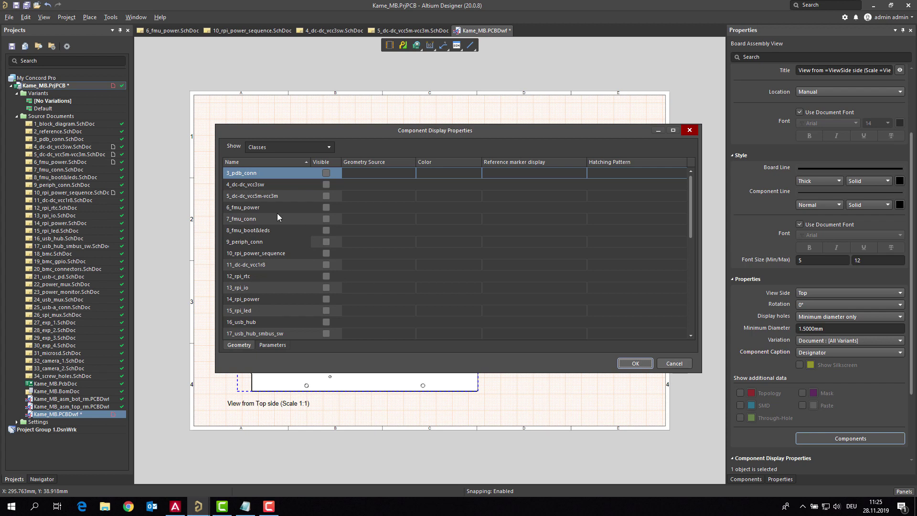
pyautogui.click(326, 207)
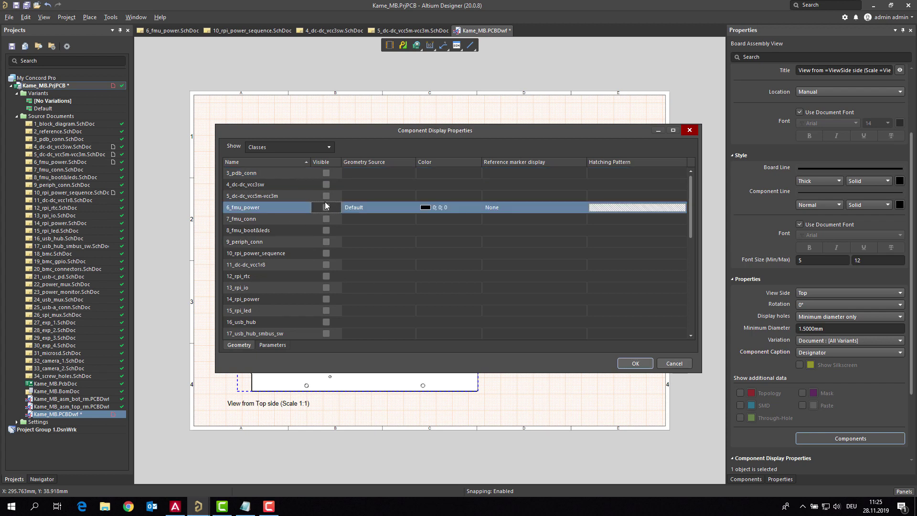
pyautogui.click(326, 196)
pyautogui.click(326, 184)
pyautogui.click(630, 362)
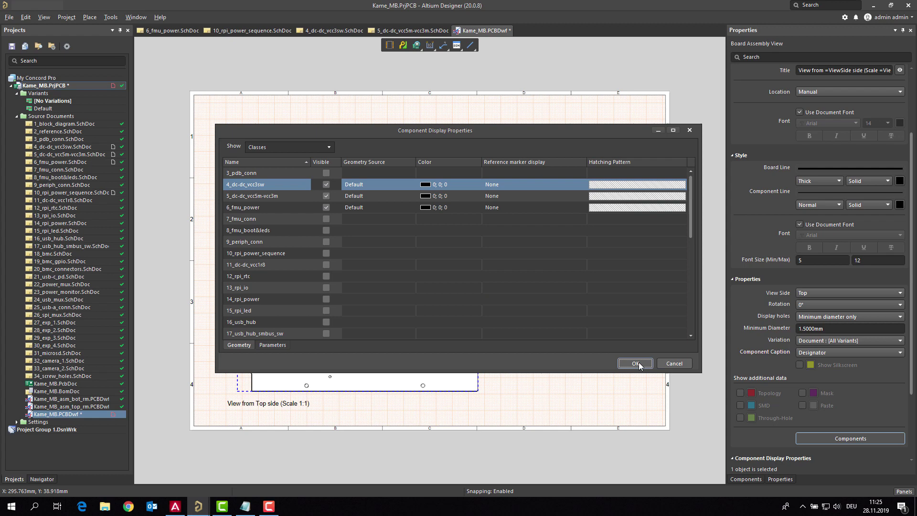
pyautogui.click(296, 404)
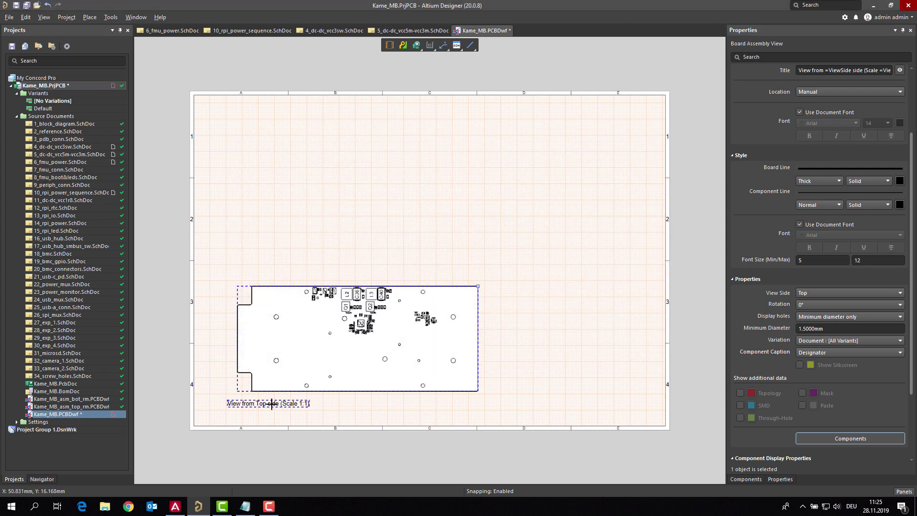
# Step: Change the board view's Title field to 'Power Supply Check'
pyautogui.click(823, 70)
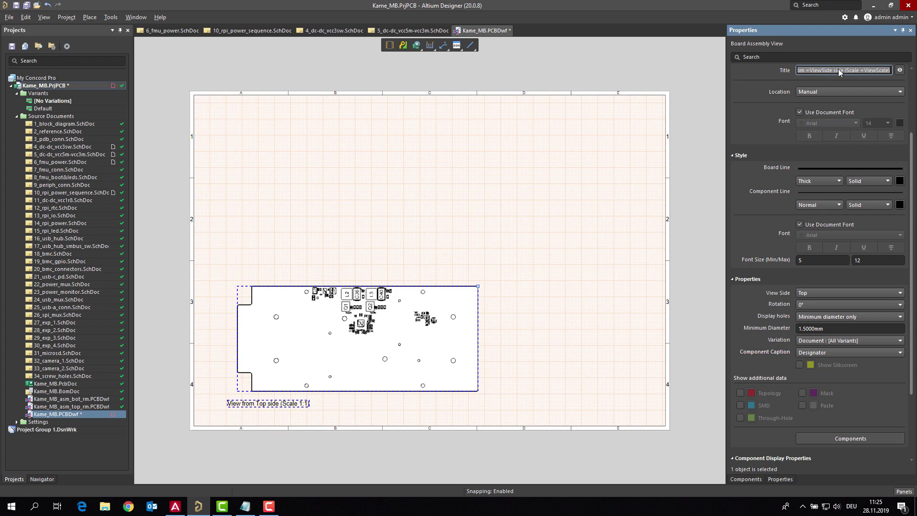
pyautogui.write('P')
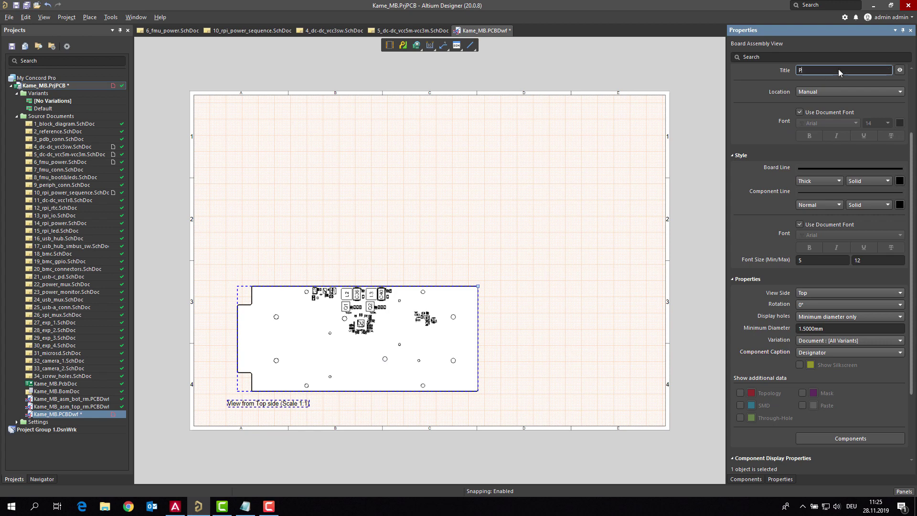
pyautogui.write('ower Supply Check')
pyautogui.press('Return')
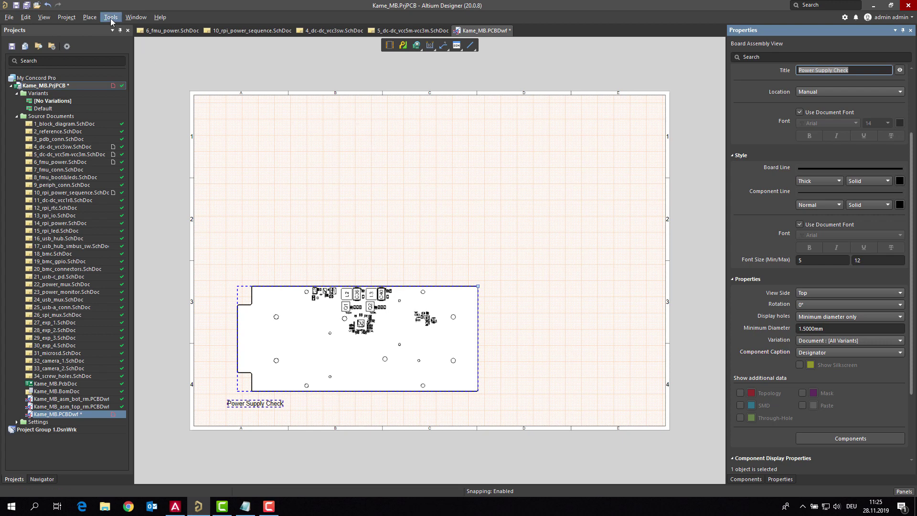
# Step: Place a 2:1 DETAIL A detail view of the upper power area near the sheet top
pyautogui.click(90, 17)
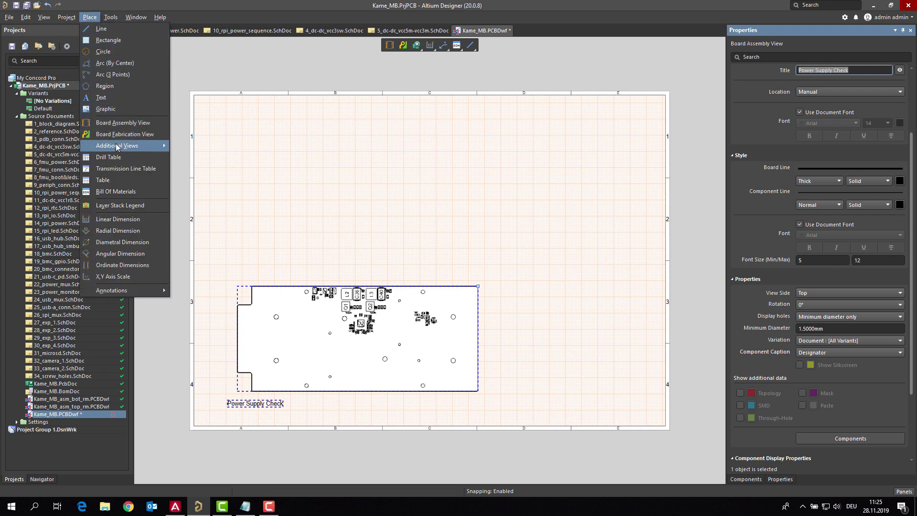
pyautogui.moveTo(117, 146)
pyautogui.click(191, 159)
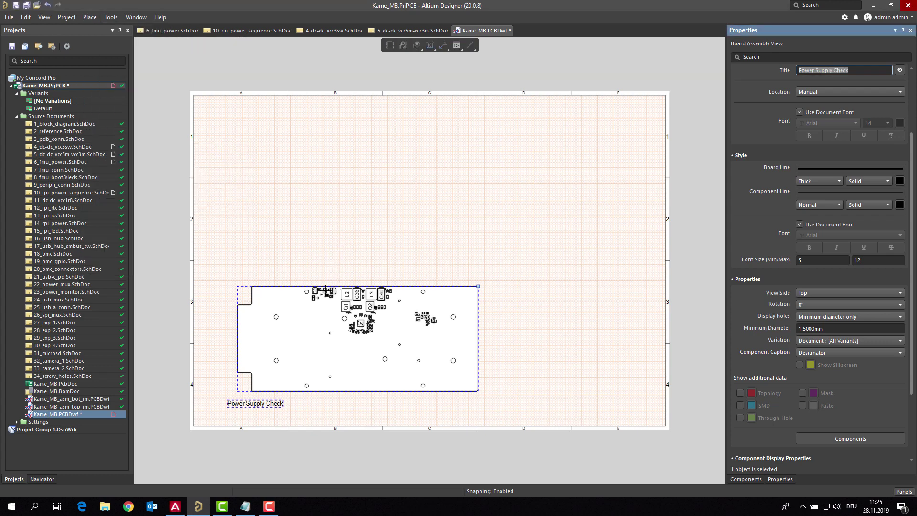
pyautogui.click(333, 282)
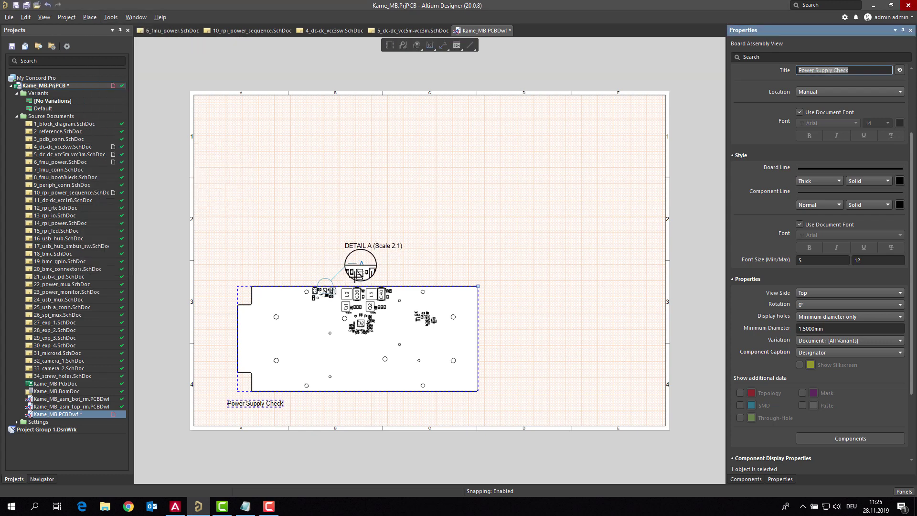
pyautogui.click(348, 188)
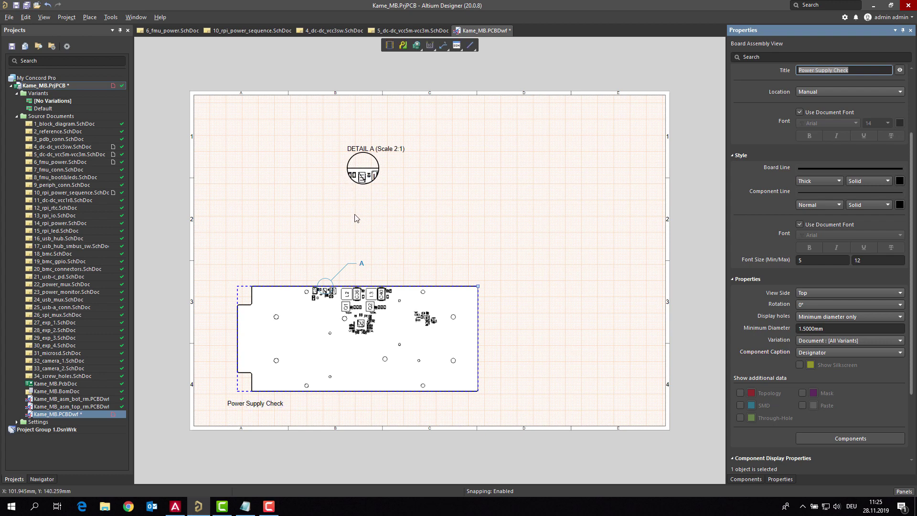
pyautogui.click(328, 281)
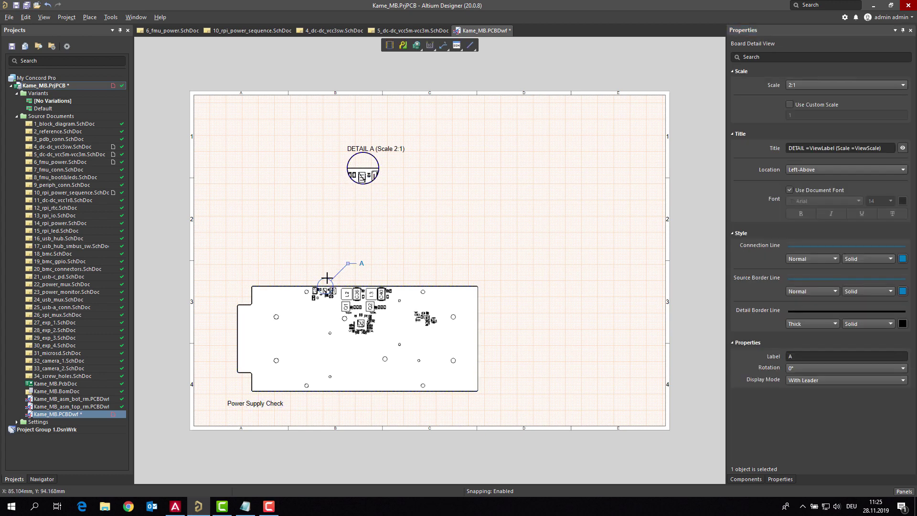
pyautogui.moveTo(334, 278); pyautogui.dragTo(333, 282)
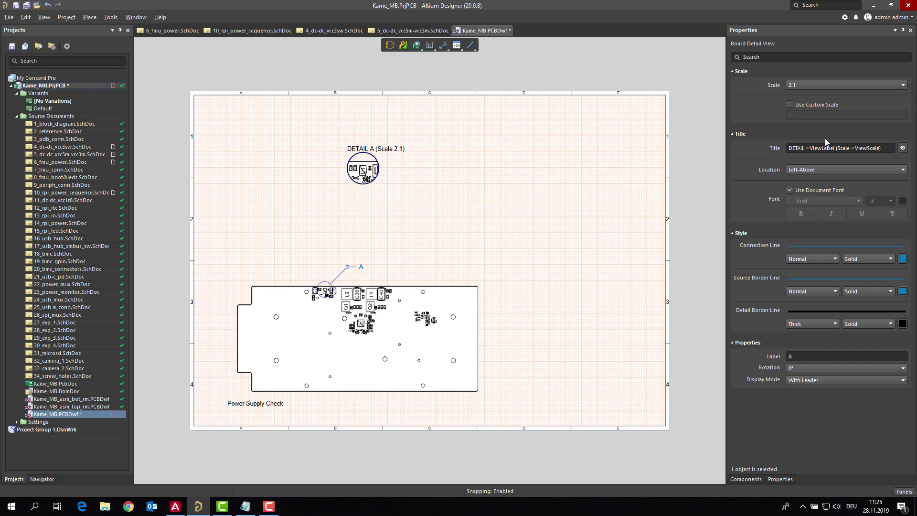
# Step: Set the detail view's scale to 8:1
pyautogui.click(804, 83)
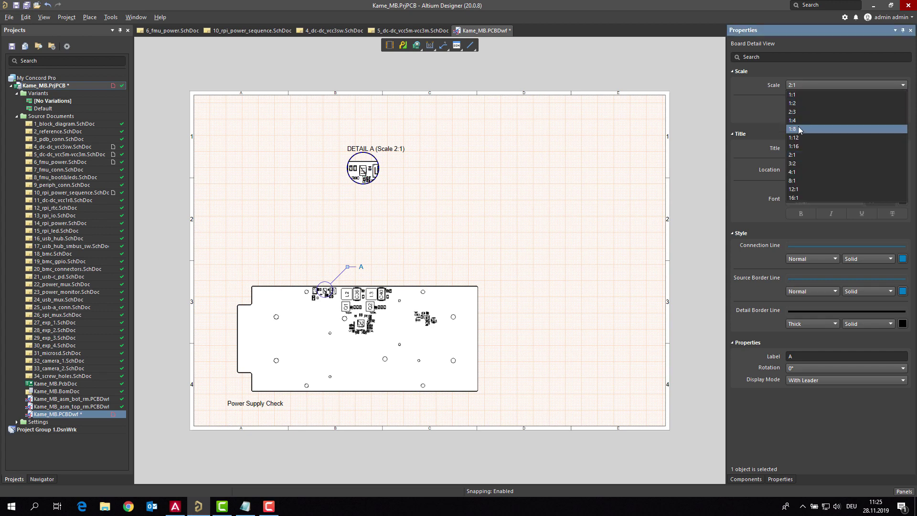
pyautogui.click(798, 127)
pyautogui.click(812, 88)
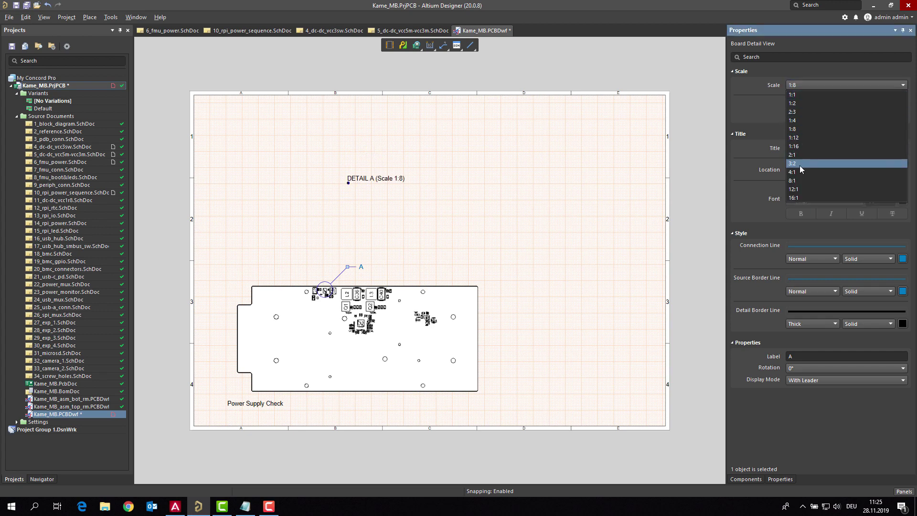
pyautogui.click(802, 182)
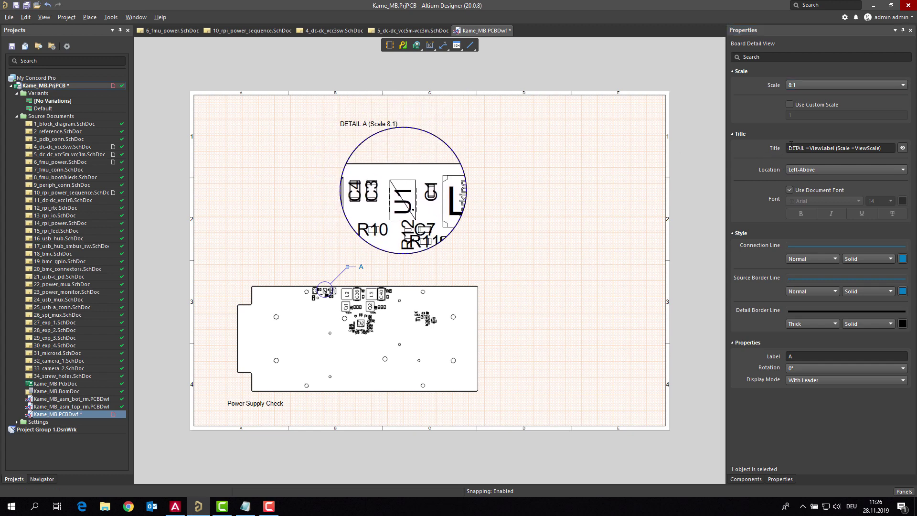
# Step: Strip DETAIL and the scale from the title and set the label to 'Check here Pin 1'
pyautogui.click(807, 149)
pyautogui.click(806, 148)
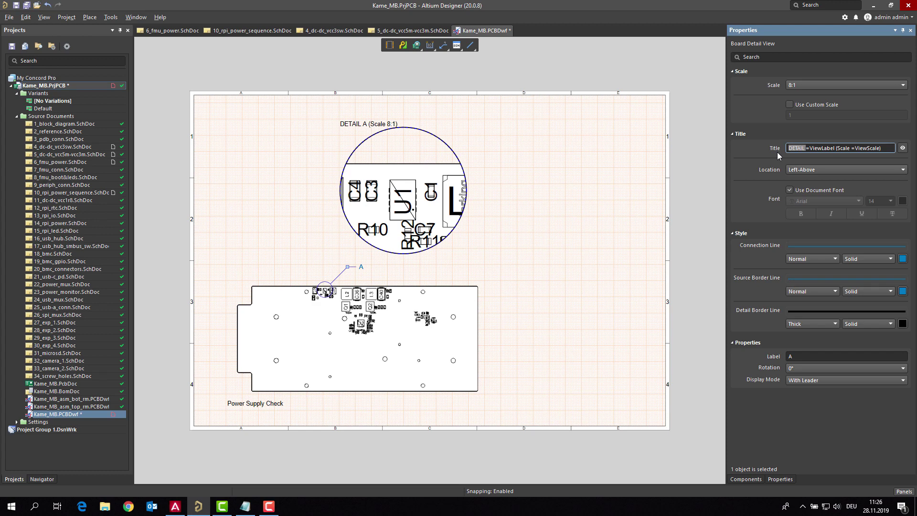
pyautogui.press('BackSpace')
pyautogui.moveTo(819, 150); pyautogui.dragTo(877, 147)
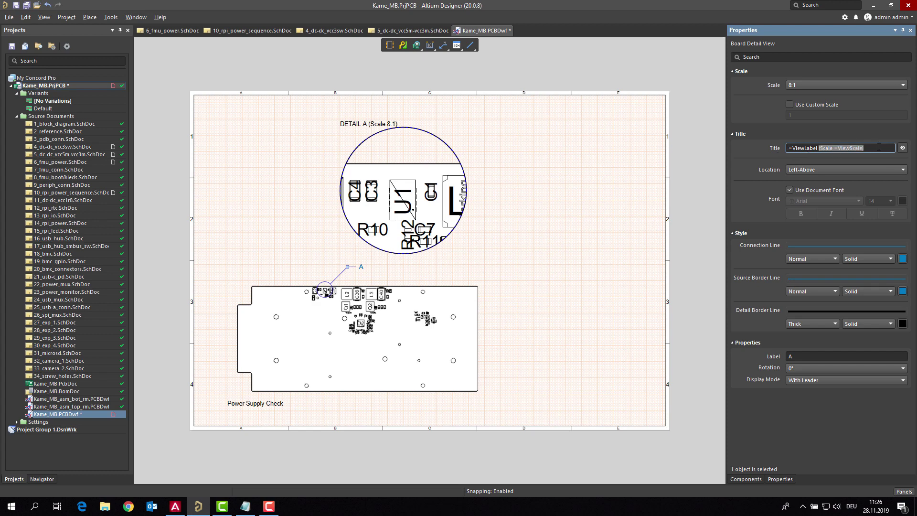
pyautogui.press('BackSpace')
pyautogui.click(798, 357)
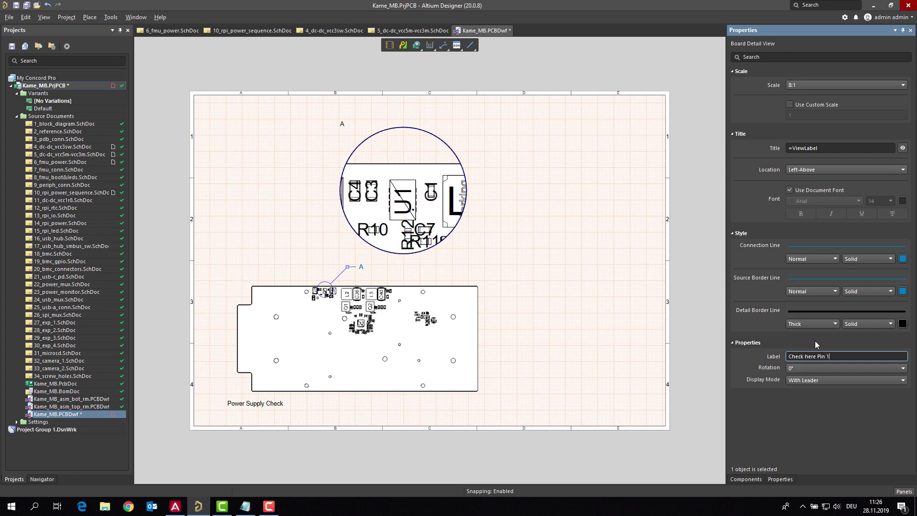
pyautogui.press('Return')
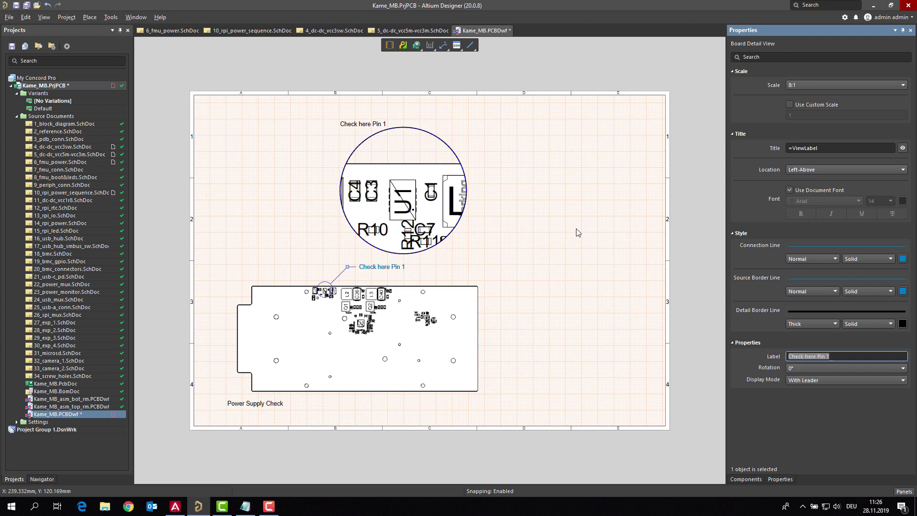
# Step: Place a callout anchored on U1 in the detail, with its tag to the upper right
pyautogui.click(90, 18)
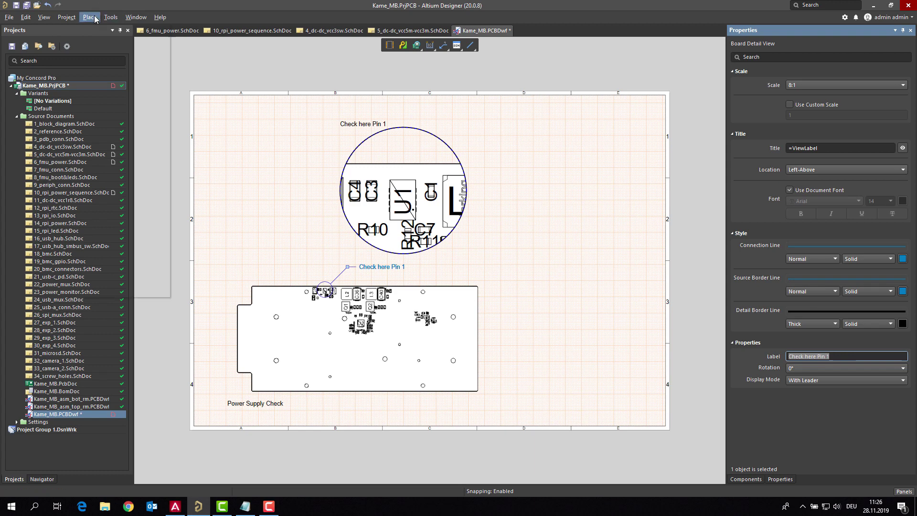
pyautogui.moveTo(130, 292)
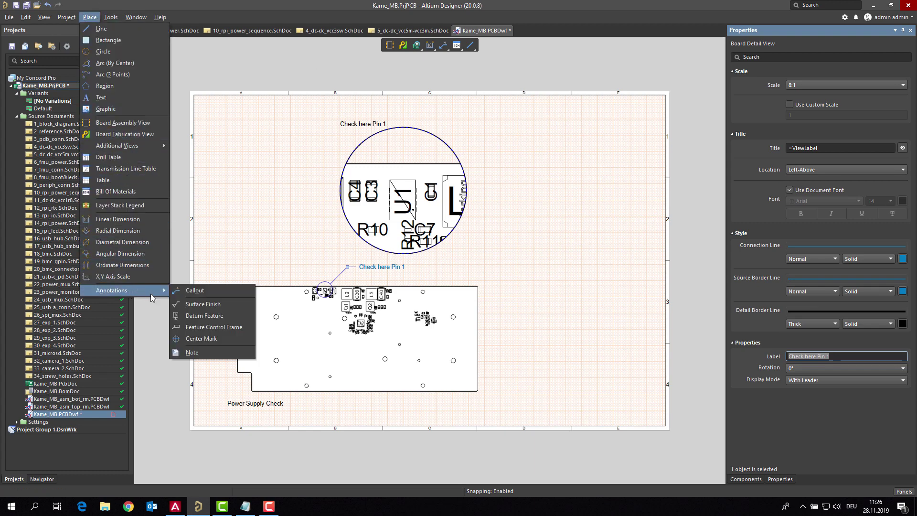
pyautogui.click(194, 290)
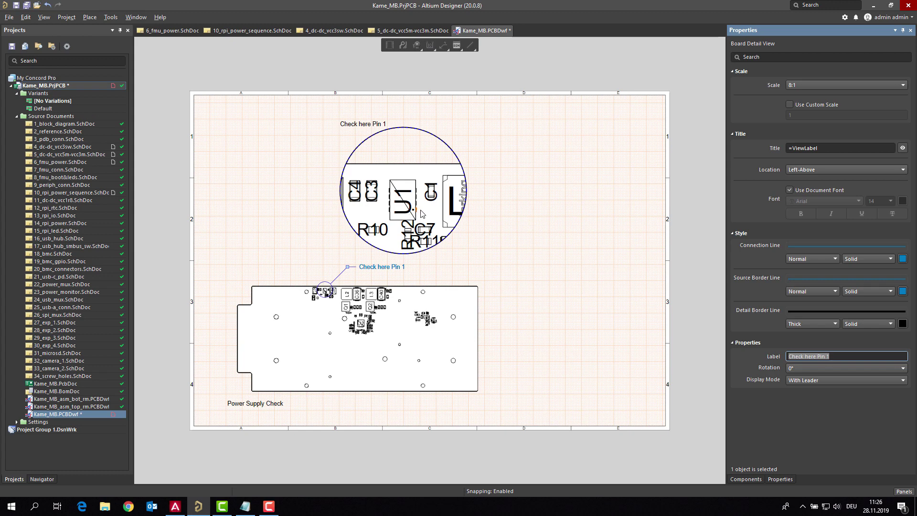
pyautogui.click(507, 142)
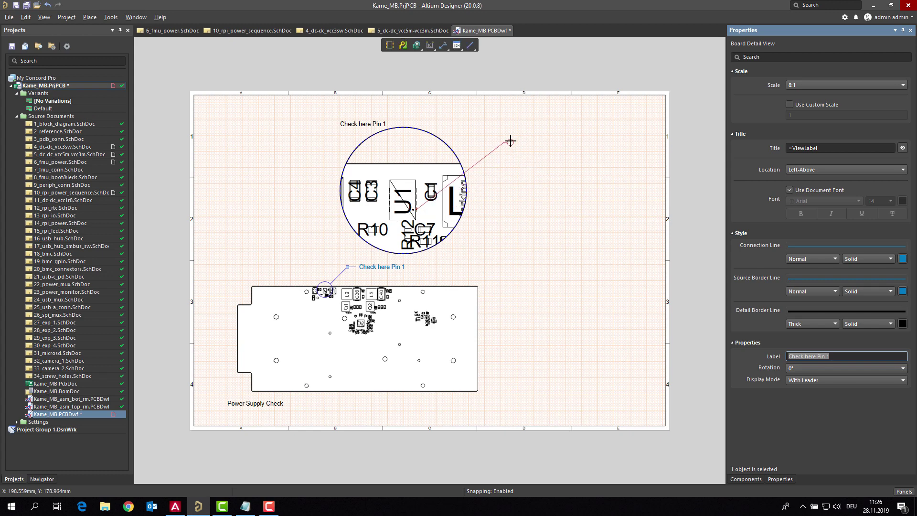
pyautogui.click(510, 141)
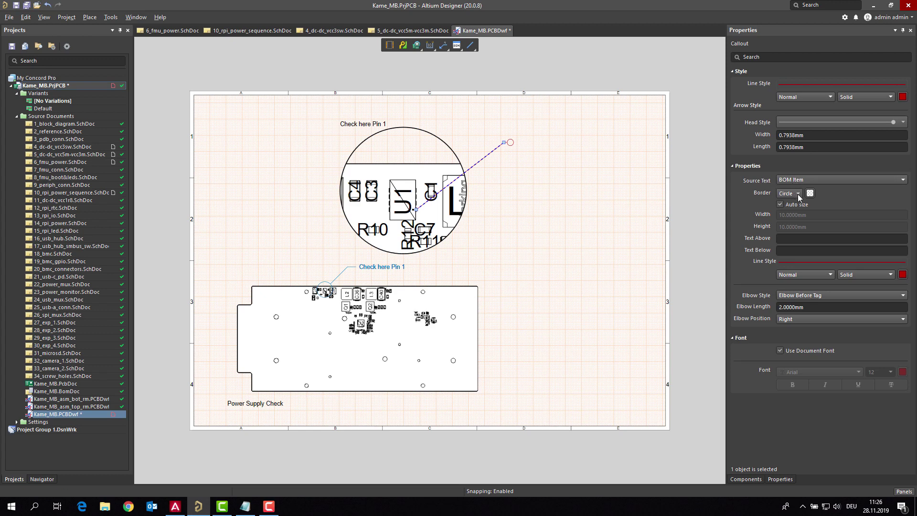
# Step: Give the callout the custom text 'this is pin one, measurement should look like this' and a Box border
pyautogui.click(801, 180)
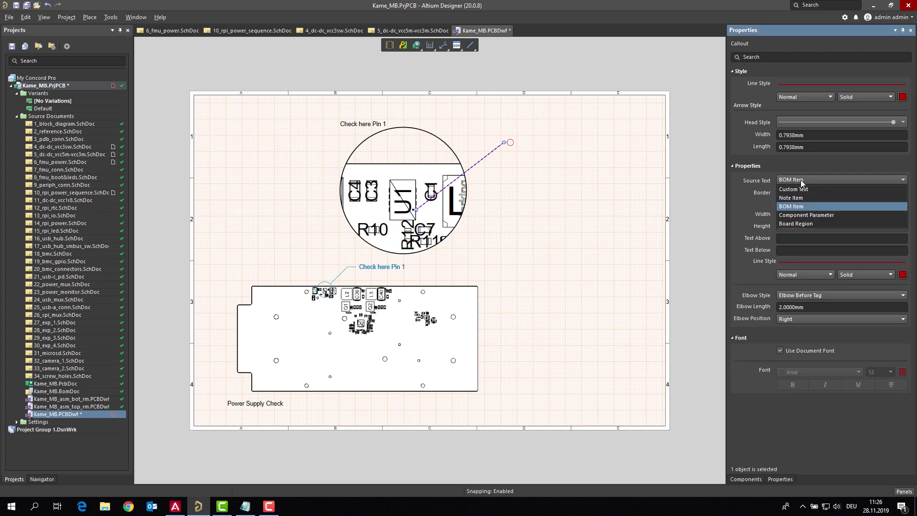
pyautogui.click(796, 189)
pyautogui.click(797, 193)
pyautogui.write('?')
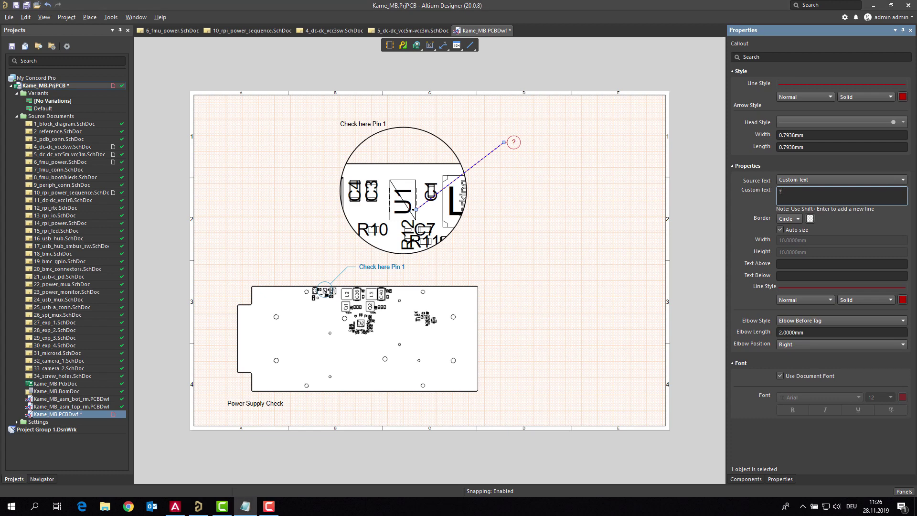
pyautogui.click(792, 197)
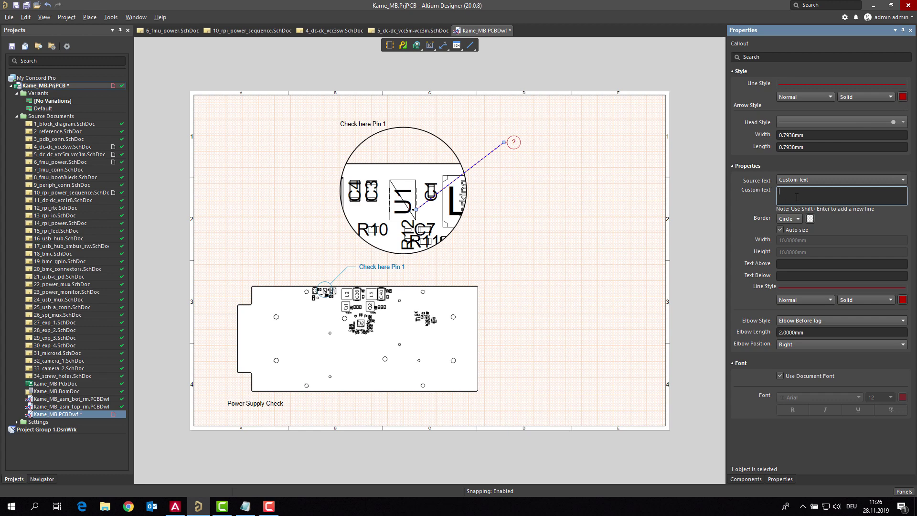
pyautogui.write('this is pin one,  measurement should look like this')
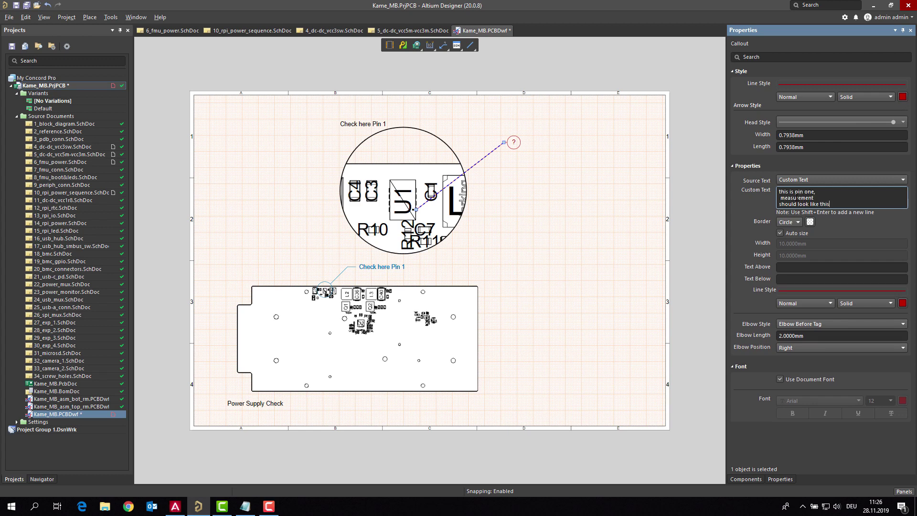
pyautogui.click(795, 223)
pyautogui.click(795, 241)
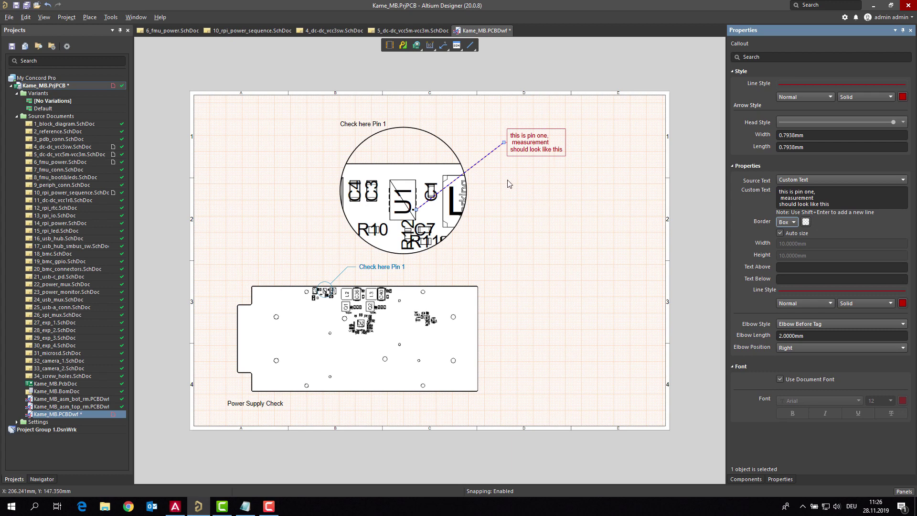
# Step: Insert Desktop\beatrate.jpg beside the detail view and enlarge it to about 86.9 mm square
pyautogui.click(90, 17)
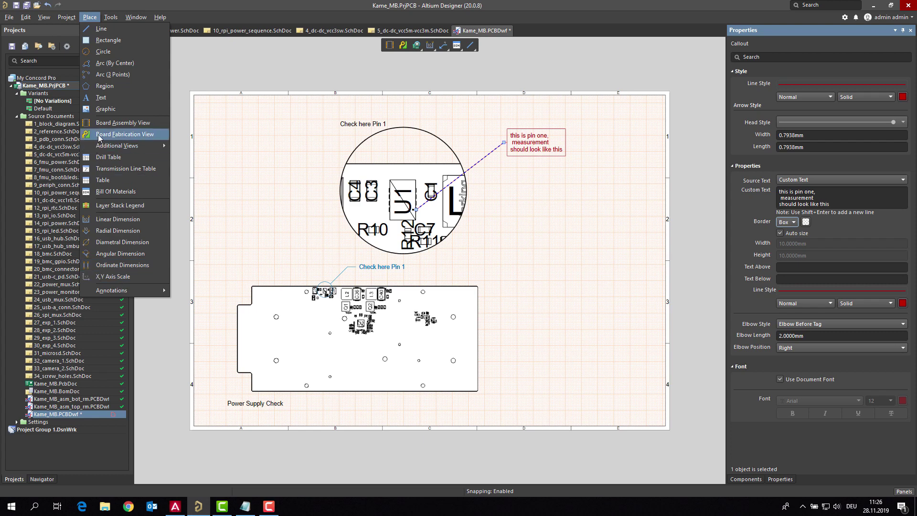
pyautogui.click(111, 109)
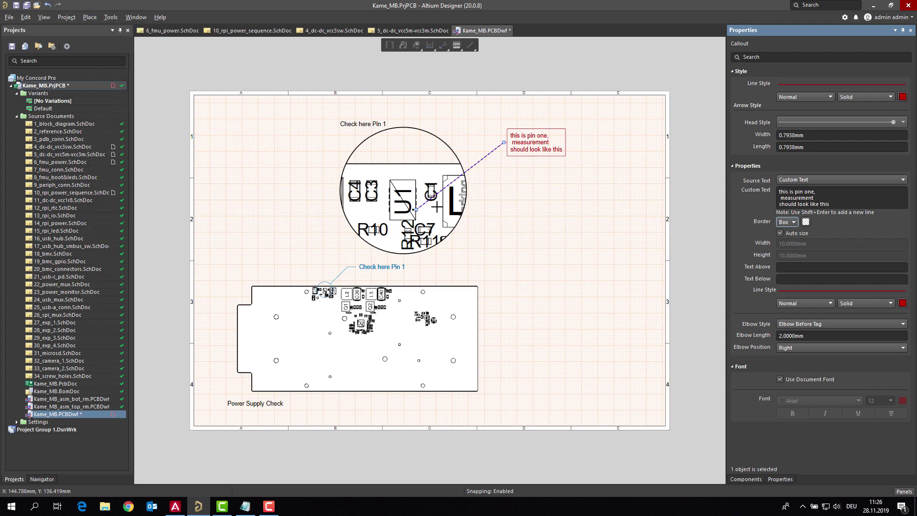
pyautogui.click(519, 203)
pyautogui.click(600, 267)
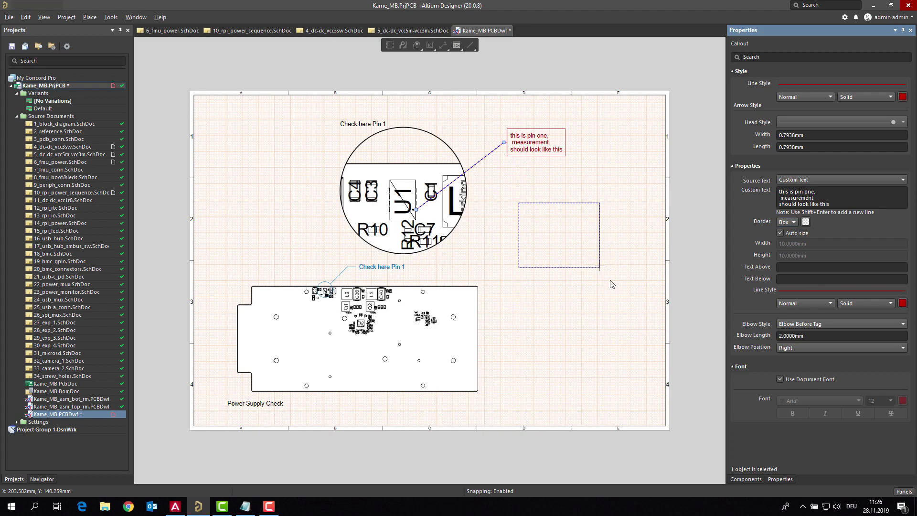
pyautogui.click(45, 81)
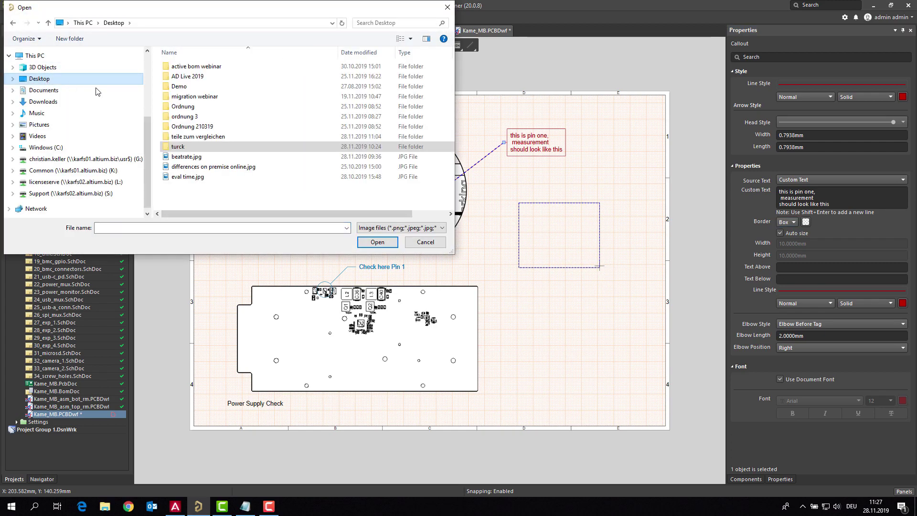
pyautogui.click(186, 156)
pyautogui.click(383, 245)
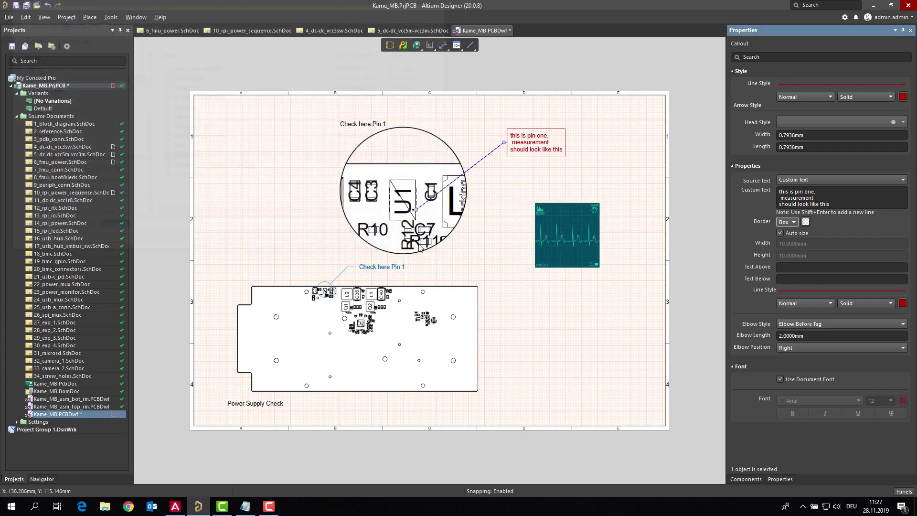
pyautogui.moveTo(566, 243); pyautogui.dragTo(672, 320)
pyautogui.click(627, 358)
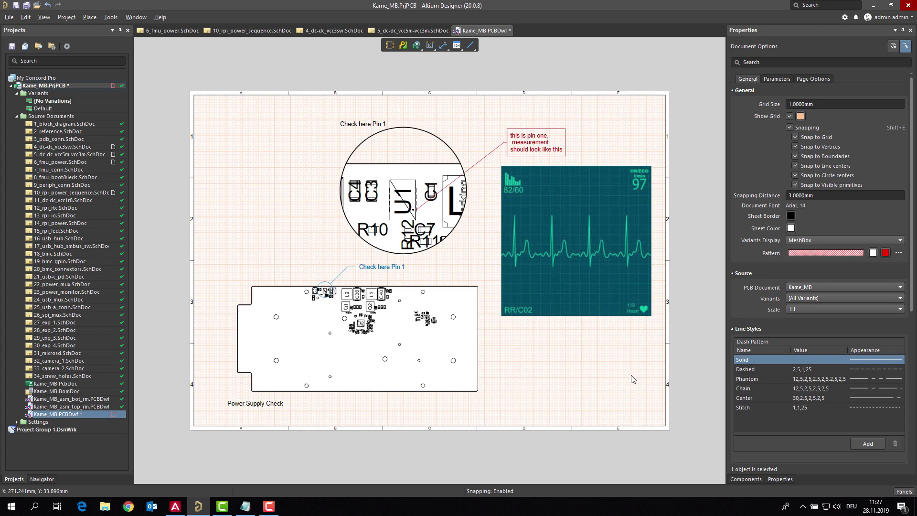